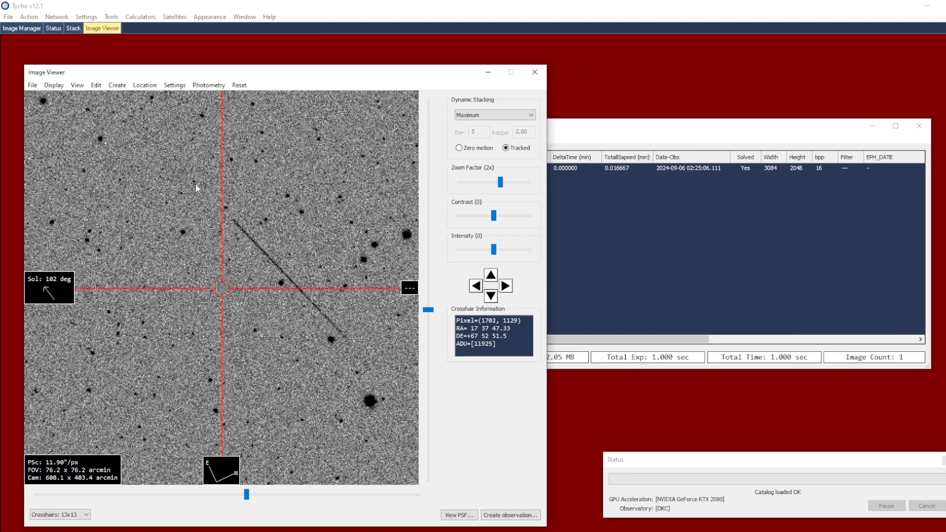
Lay a ruler along the satellite streak and create a satellite-ID track from it
left_click_drag(376, 360, 331, 337)
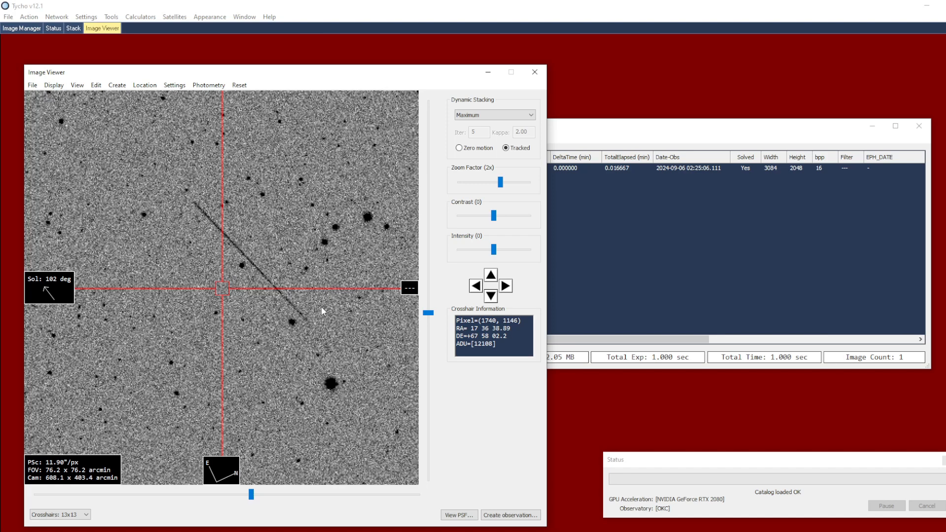
right_click(319, 277)
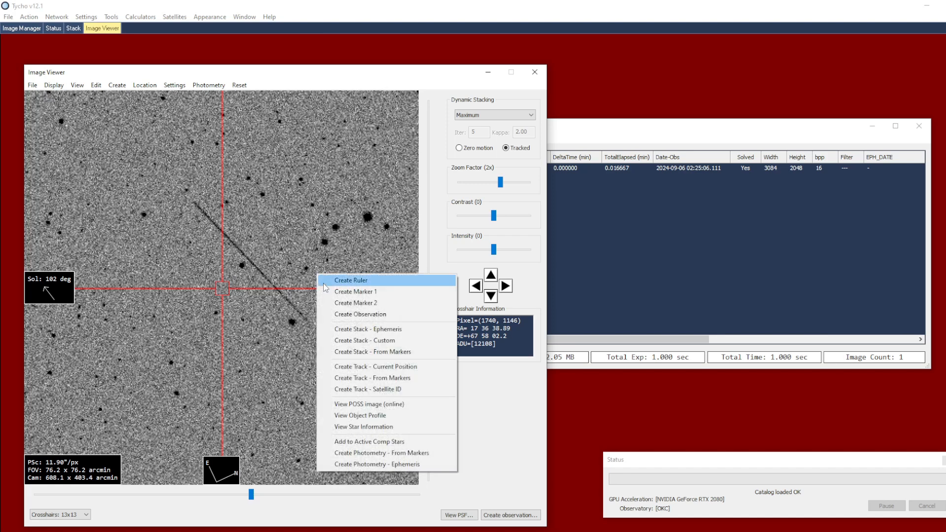
left_click(354, 291)
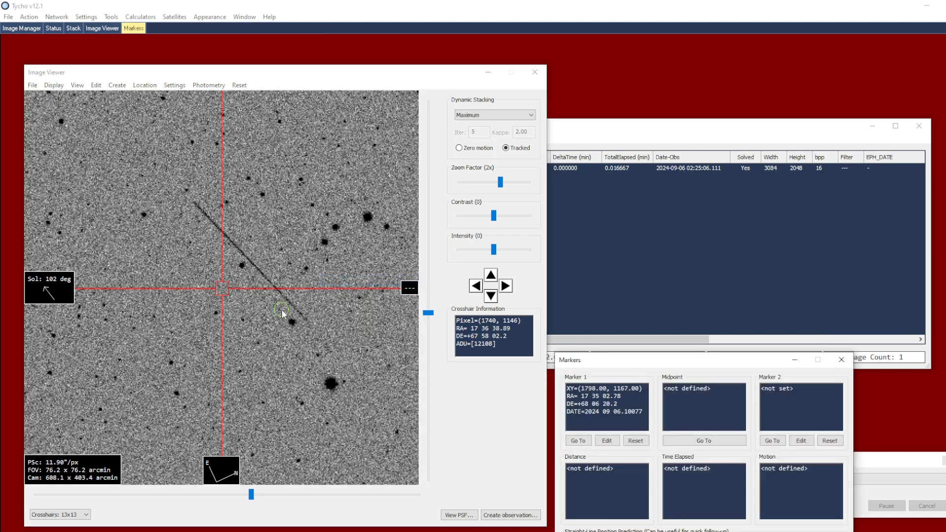
left_click(193, 201)
right_click(251, 229)
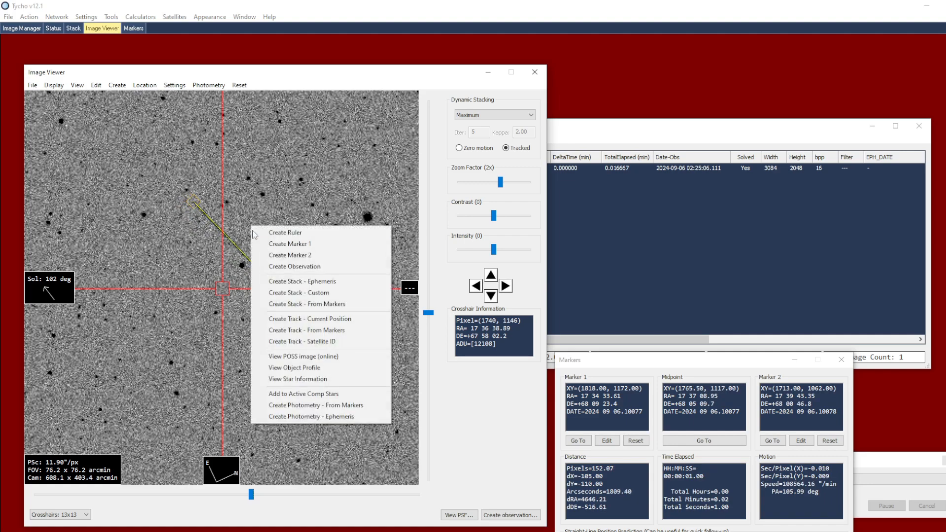
left_click(345, 342)
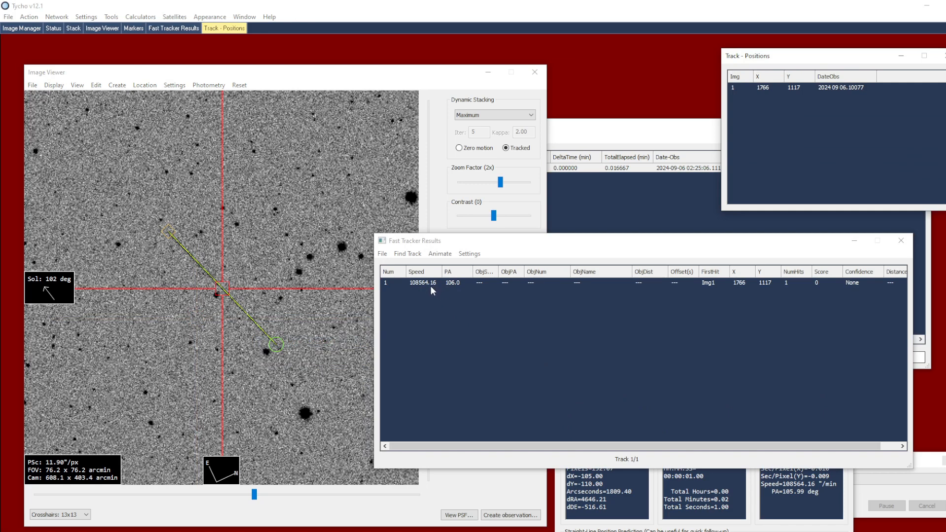
Redraw the ruler along the streak from its upper-left end to its lower-right end and create a track from the markers
right_click(255, 269)
left_click(278, 271)
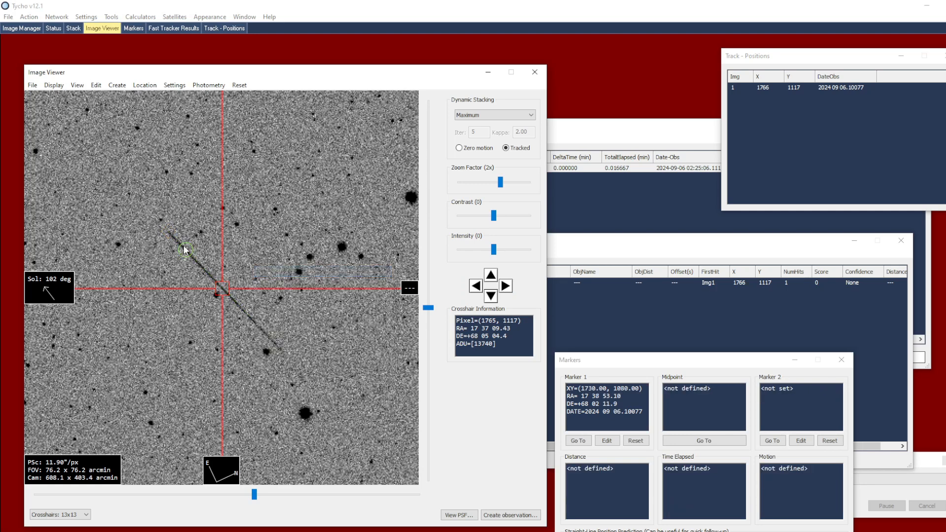
left_click(281, 351)
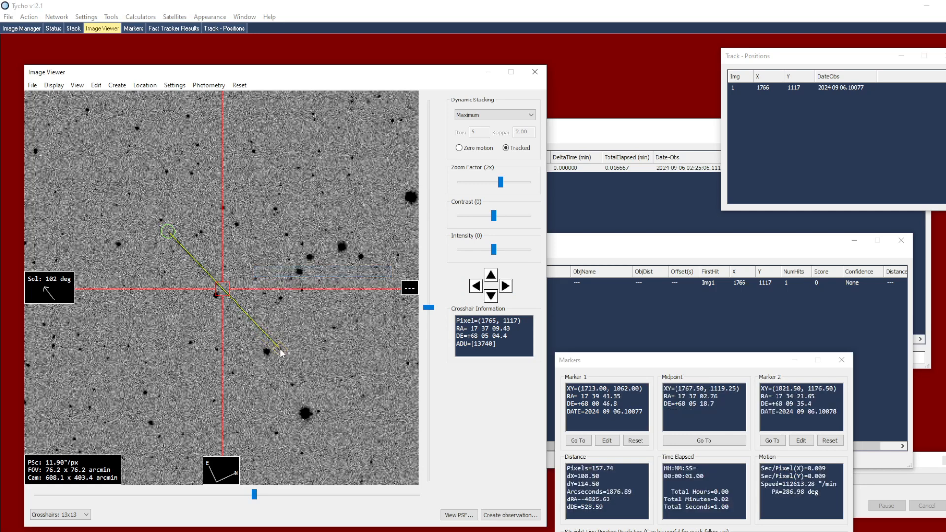
right_click(305, 318)
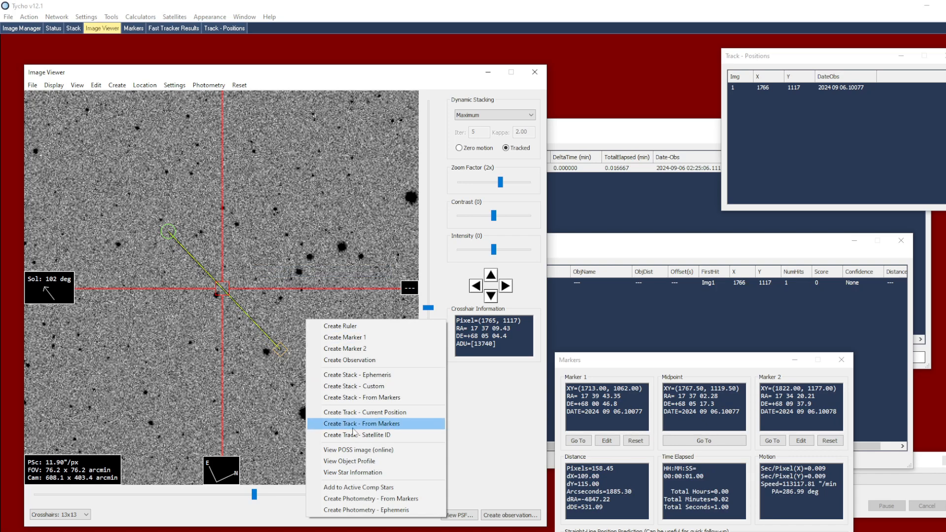
left_click(335, 431)
left_click(520, 315)
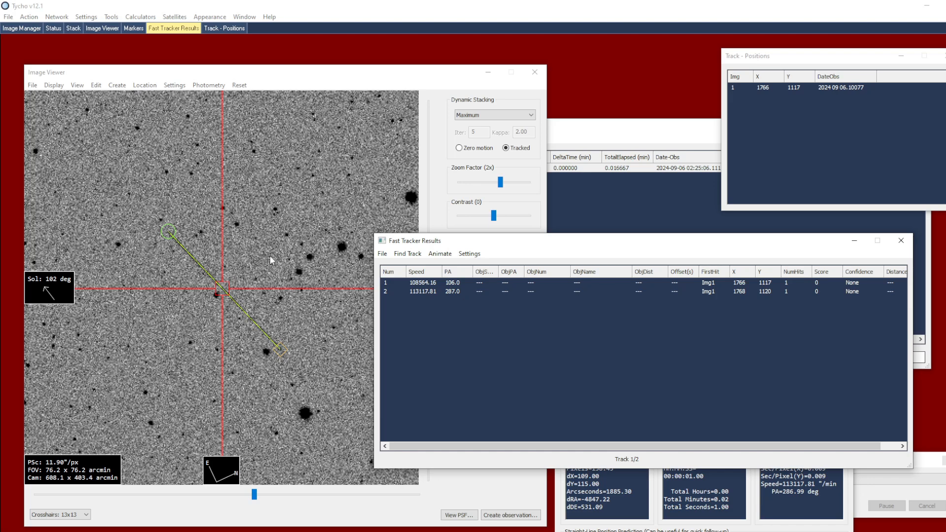
Set both markers on the streak's center point and create a satellite-ID track there
right_click(246, 256)
left_click(262, 275)
right_click(262, 274)
left_click(283, 304)
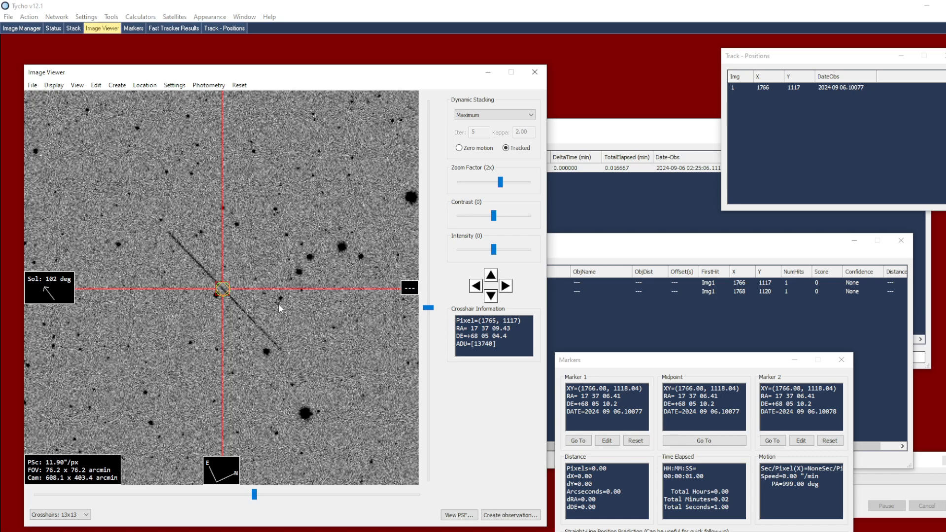
right_click(279, 308)
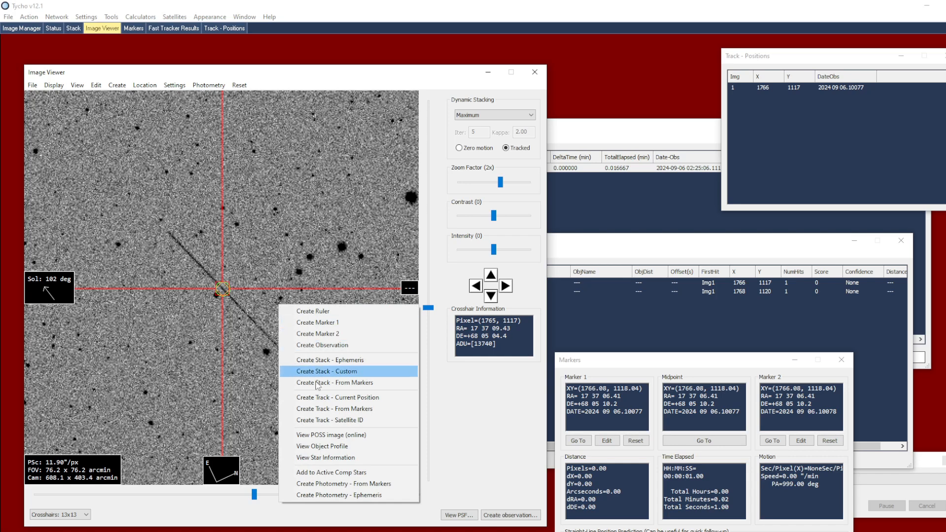
left_click(356, 421)
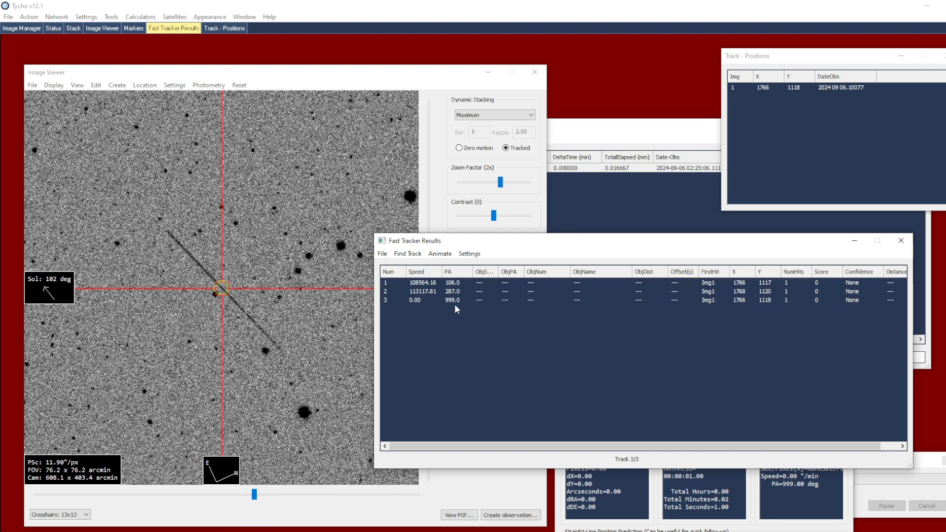
Match the Fast Tracker tracks against ArtSats and show the top 5 matches for the first track
left_click(387, 256)
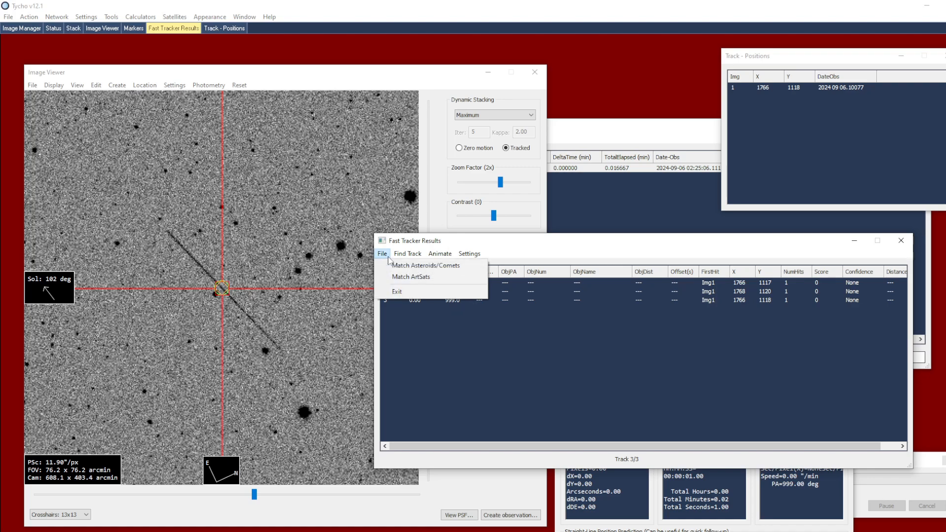
left_click(427, 279)
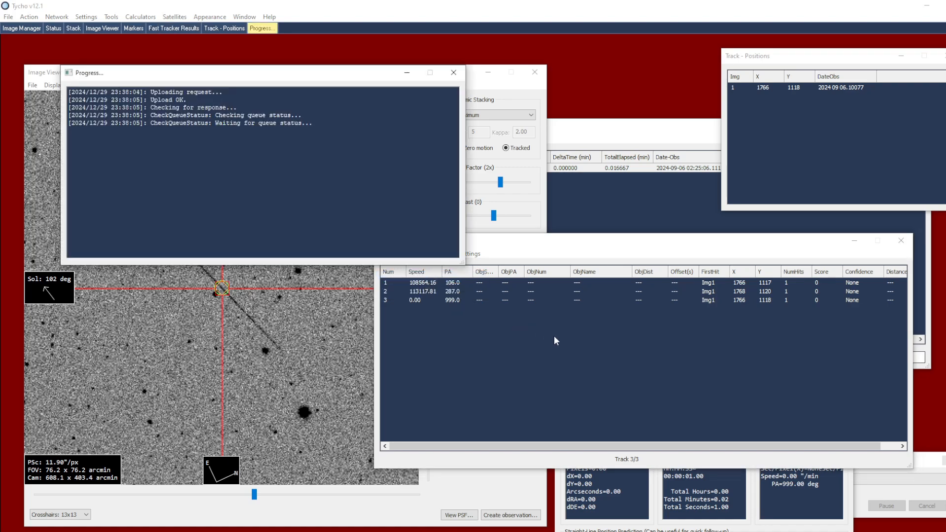
left_click_drag(632, 249, 613, 250)
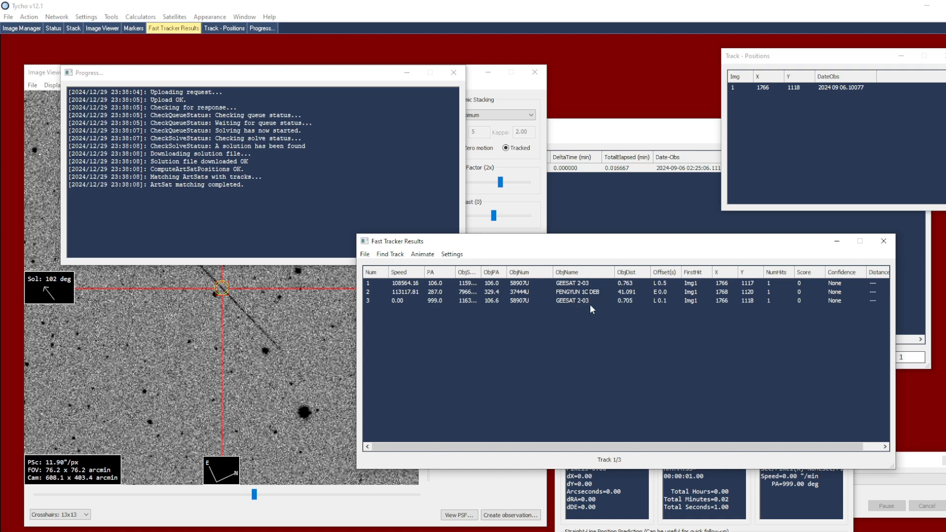
right_click(581, 285)
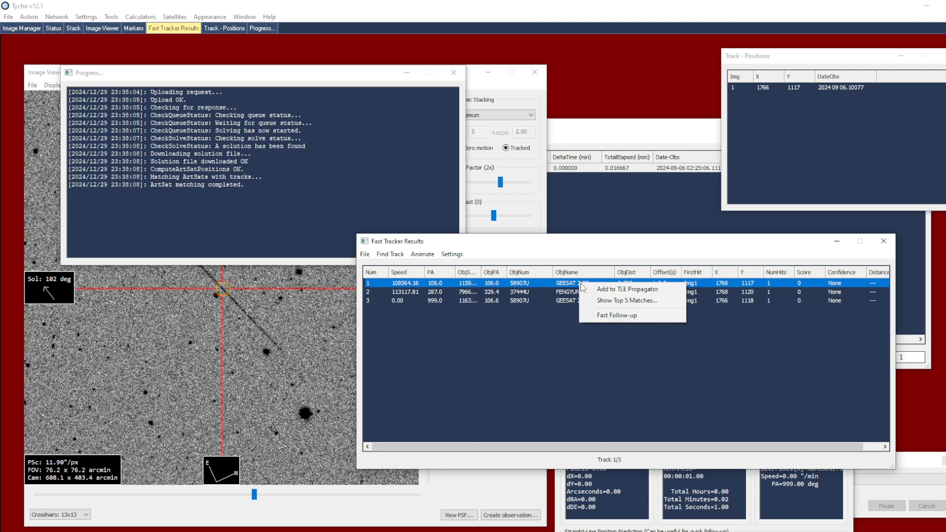
left_click(661, 301)
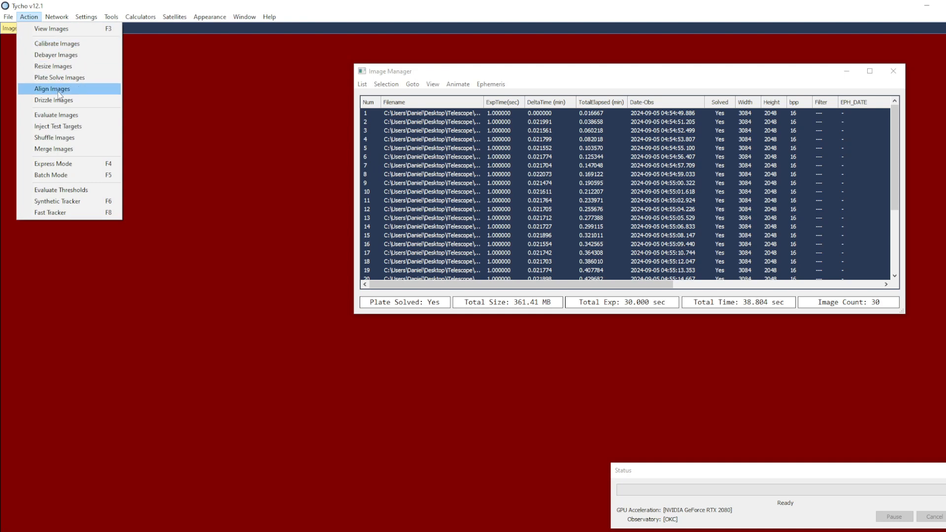
Run Fast Tracker with standard sensitivity on the image set and open the detected track in the image viewer
left_click(69, 214)
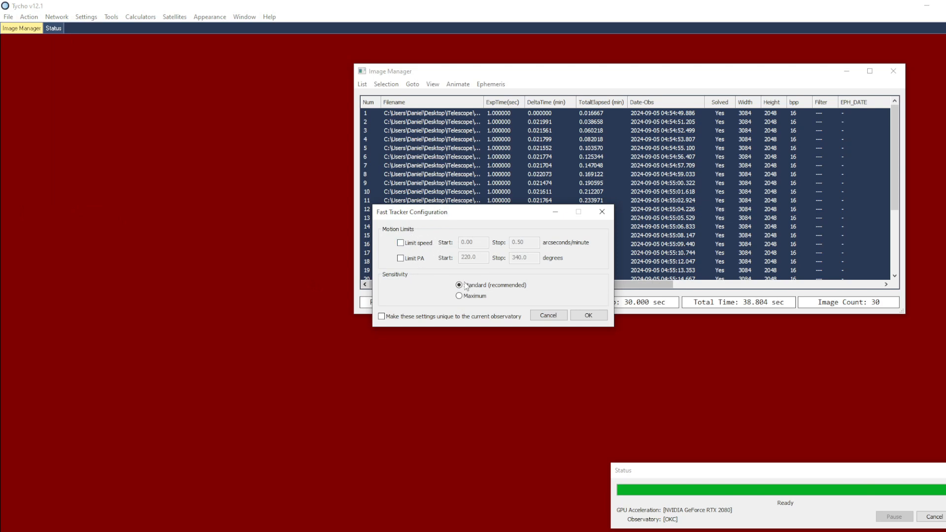
left_click(589, 316)
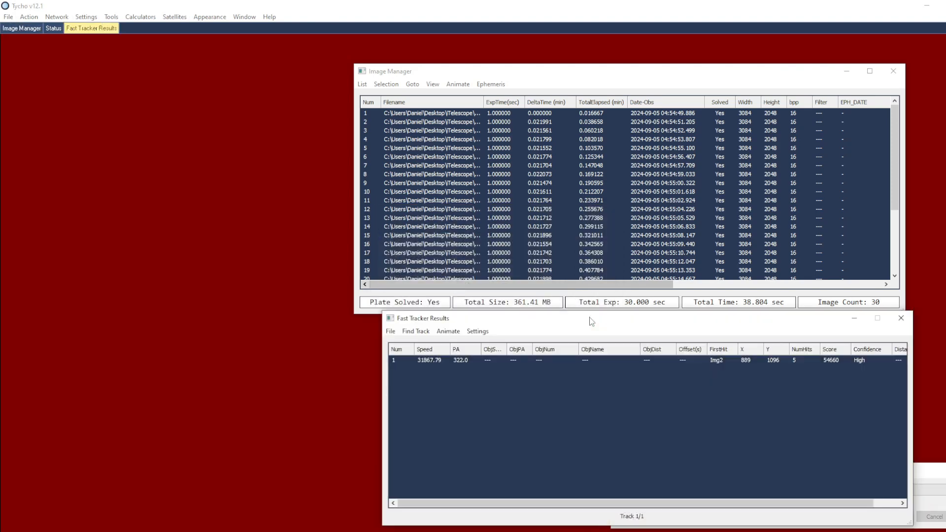
double_click(548, 362)
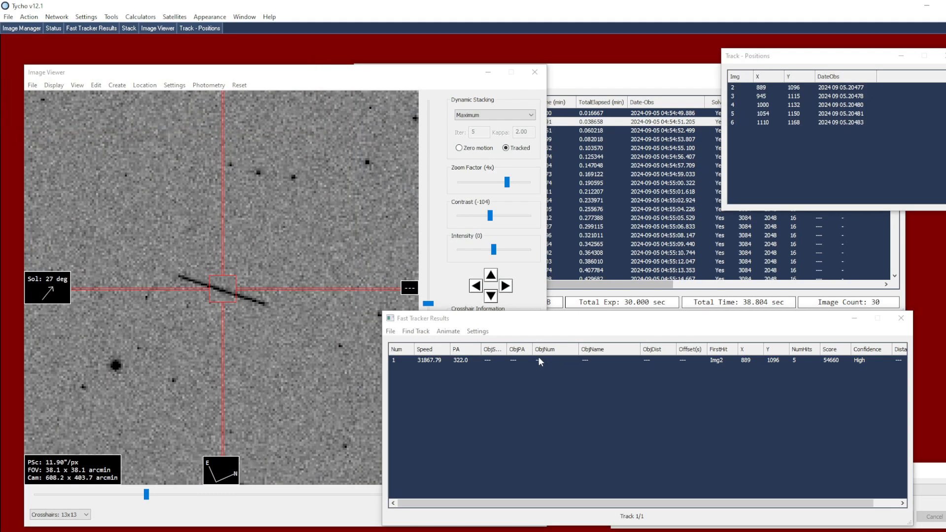
scroll(305, 305, "down", 1)
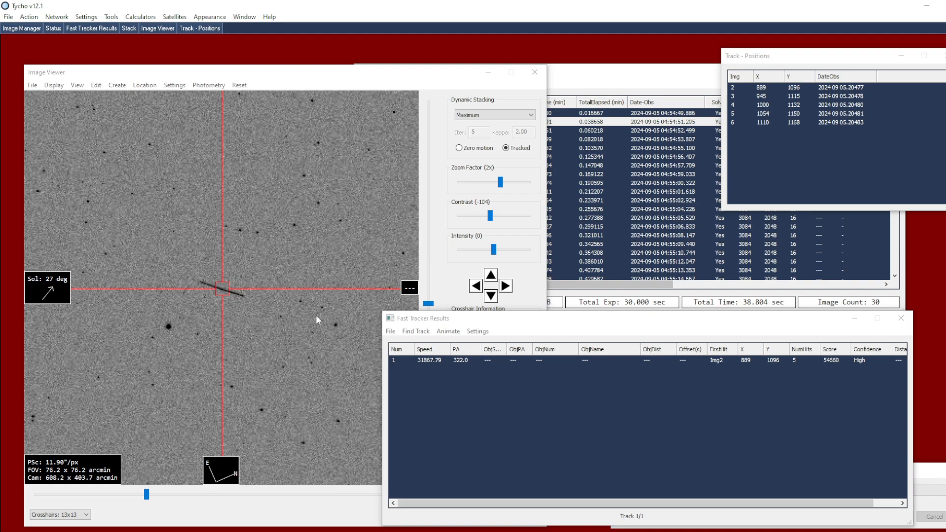
Match the detected track against ArtSats and widen the ObjPA column slightly
left_click(391, 331)
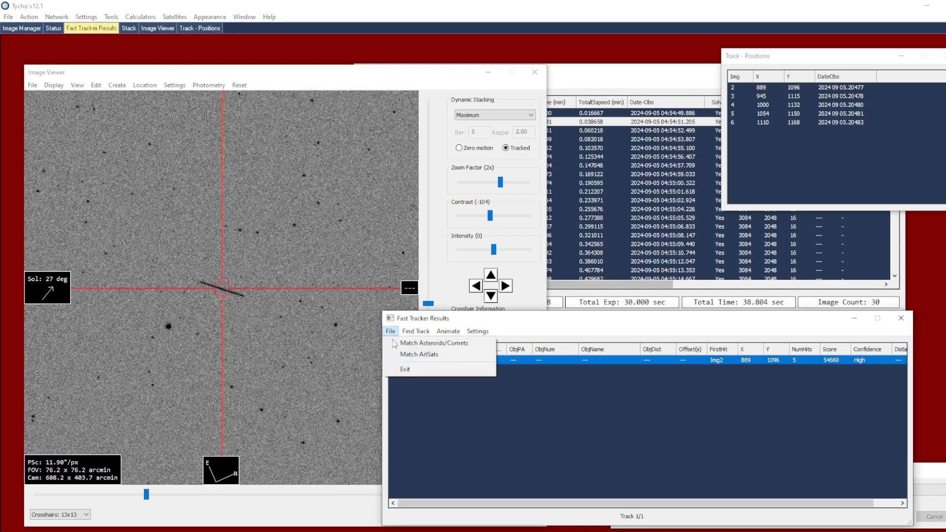
left_click(437, 355)
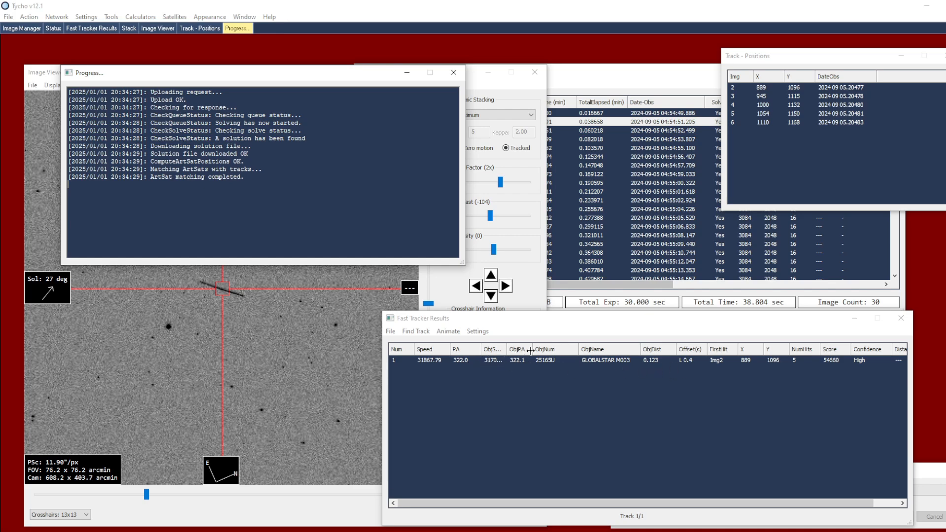
left_click_drag(532, 350, 536, 350)
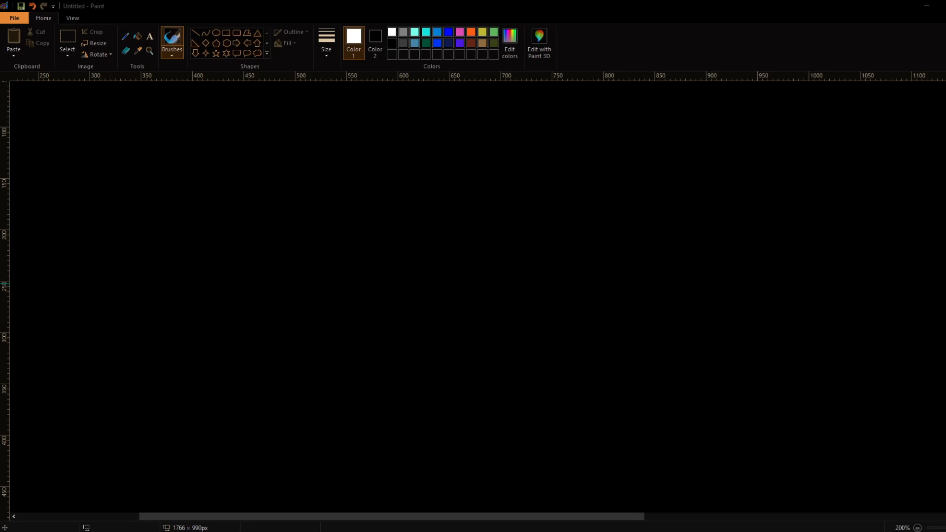
Sketch an orbit with a central dot, a satellite box at the top and direction arrows along its right side
mouse_move(309, 239)
left_mouse_down()
mouse_move(359, 167)
mouse_move(489, 150)
mouse_move(593, 281)
mouse_move(501, 378)
mouse_move(347, 331)
mouse_move(309, 237)
left_mouse_up()
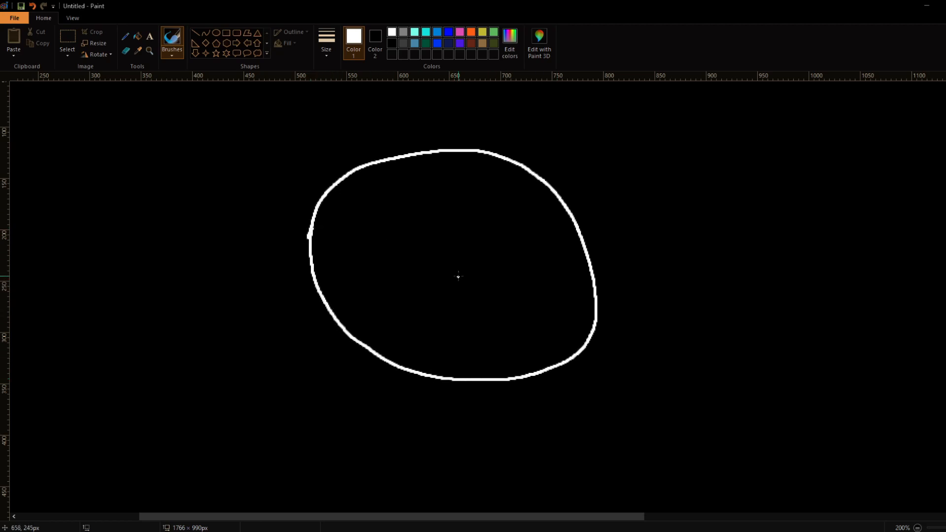
left_click(452, 258)
mouse_move(401, 145)
left_mouse_down()
mouse_move(407, 166)
mouse_move(423, 143)
mouse_move(426, 156)
mouse_move(407, 166)
left_mouse_up()
mouse_move(547, 182)
left_mouse_down()
mouse_move(546, 171)
mouse_move(536, 188)
mouse_move(570, 195)
mouse_move(571, 214)
mouse_move(555, 215)
mouse_move(585, 229)
mouse_move(585, 246)
mouse_move(571, 241)
left_mouse_up()
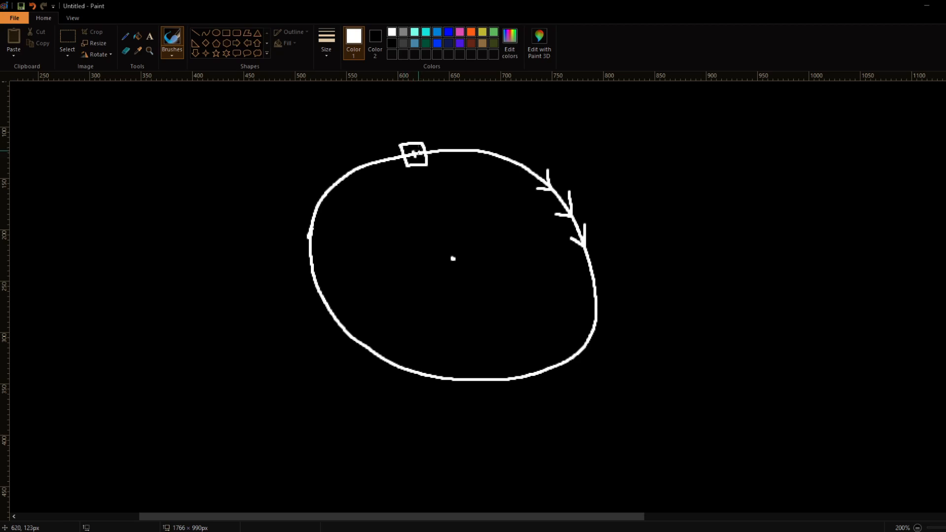
Draw lines from the center to the satellite box and add two more boxes on the orbit with lines to the center
left_click_drag(415, 165, 452, 258)
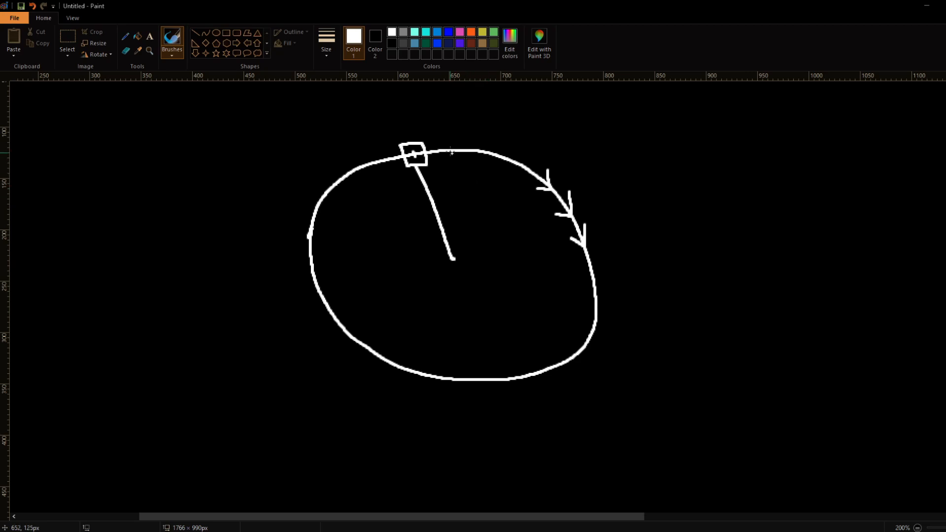
mouse_move(446, 138)
left_mouse_down()
mouse_move(470, 143)
mouse_move(470, 158)
mouse_move(450, 159)
mouse_move(470, 159)
left_mouse_up()
left_click_drag(460, 144, 459, 158)
left_click_drag(460, 161, 453, 259)
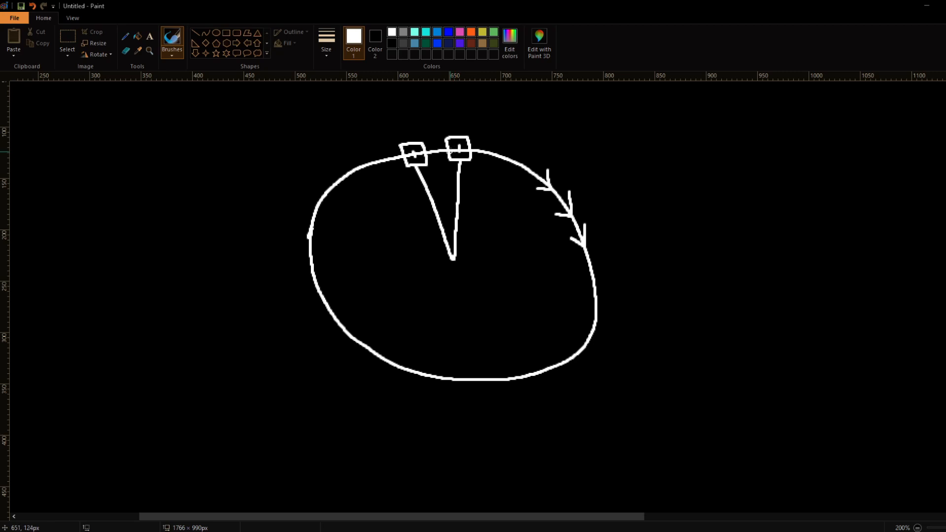
mouse_move(378, 148)
left_mouse_down()
mouse_move(385, 169)
mouse_move(359, 156)
mouse_move(366, 174)
mouse_move(384, 171)
mouse_move(370, 161)
left_mouse_up()
left_click_drag(374, 173, 452, 259)
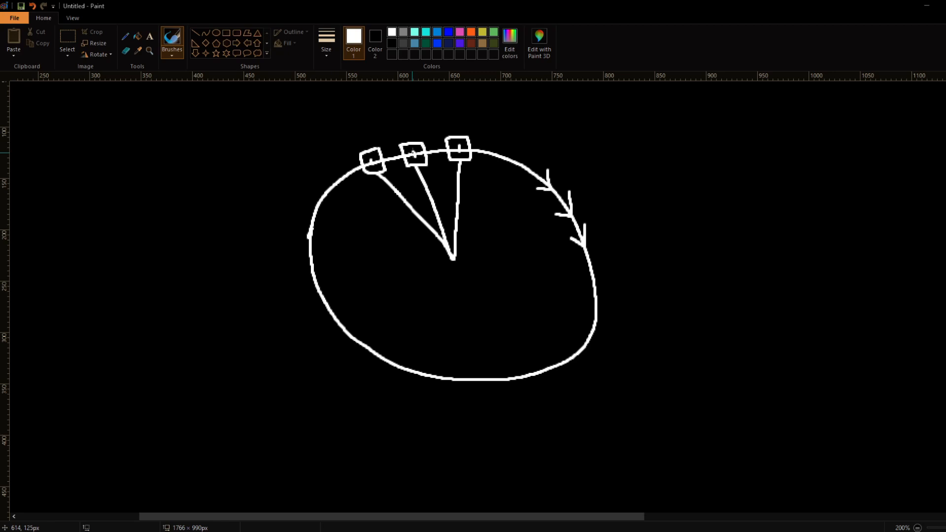
Draw a separate box above the orbit with a dot inside and a short line toward the orbit
mouse_move(386, 100)
left_mouse_down()
mouse_move(390, 117)
mouse_move(402, 99)
mouse_move(415, 120)
mouse_move(388, 121)
left_mouse_up()
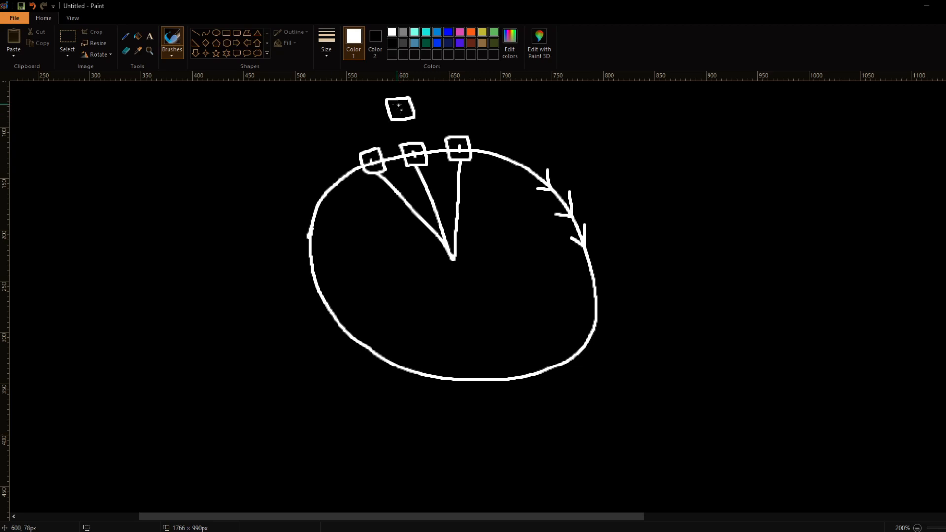
left_click(401, 110)
mouse_move(403, 119)
left_mouse_down()
mouse_move(409, 143)
mouse_move(410, 127)
mouse_move(413, 136)
left_mouse_up()
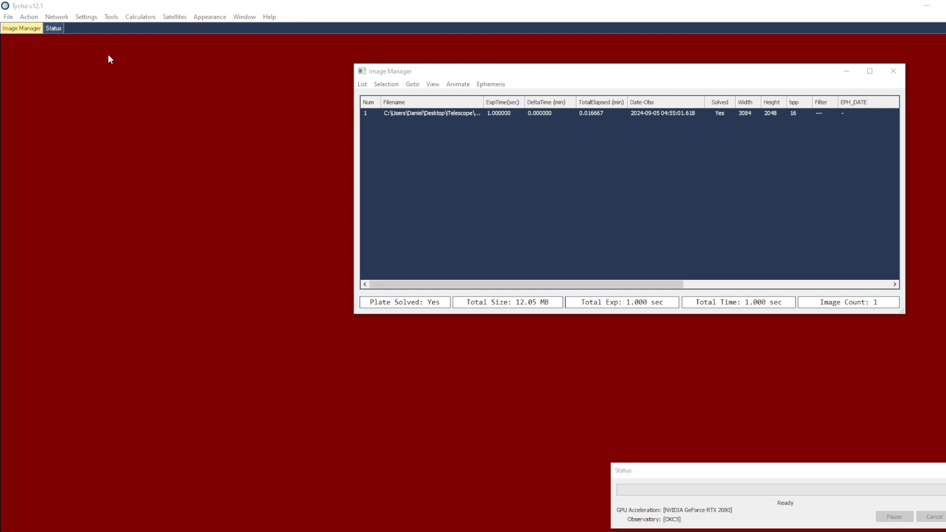
Open the loaded image in the image viewer and lay a ruler along the zoomed-in satellite streak
left_click(30, 17)
left_click(69, 29)
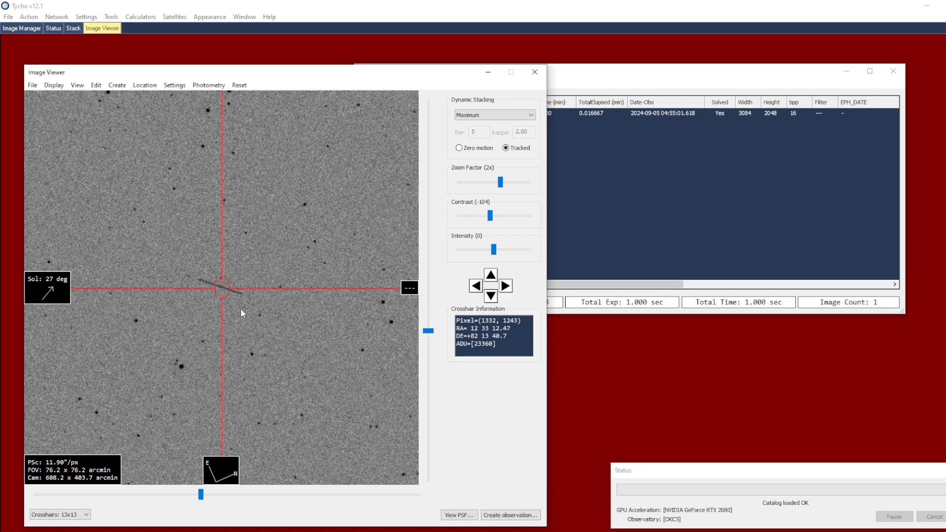
scroll(241, 308, "up", 3)
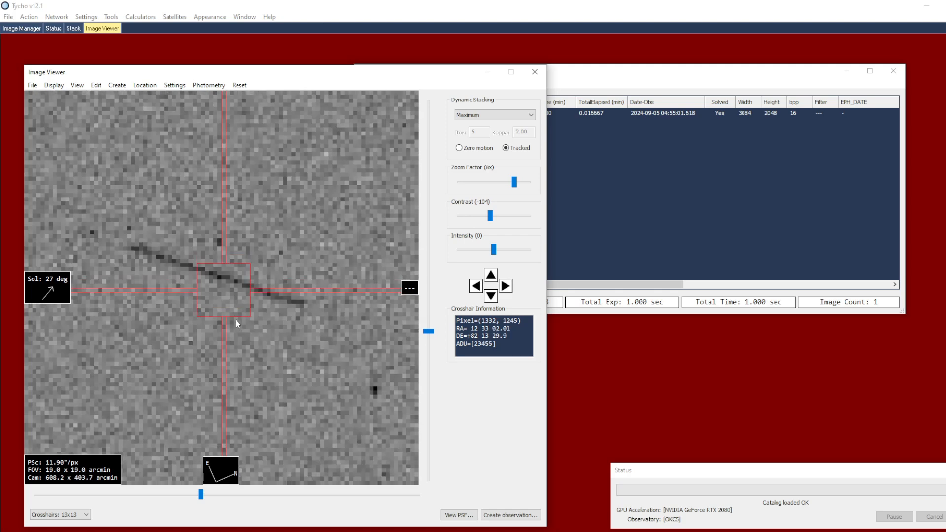
right_click(279, 191)
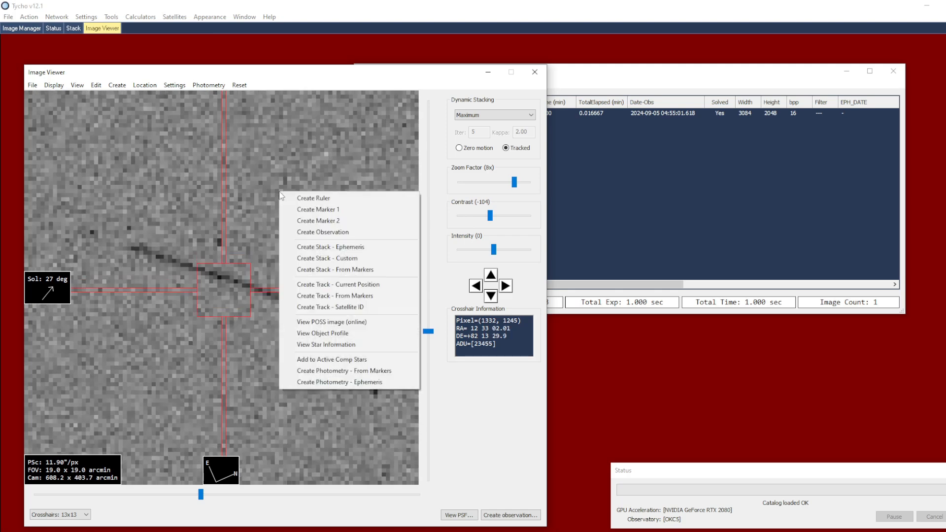
left_click(342, 199)
left_click(135, 245)
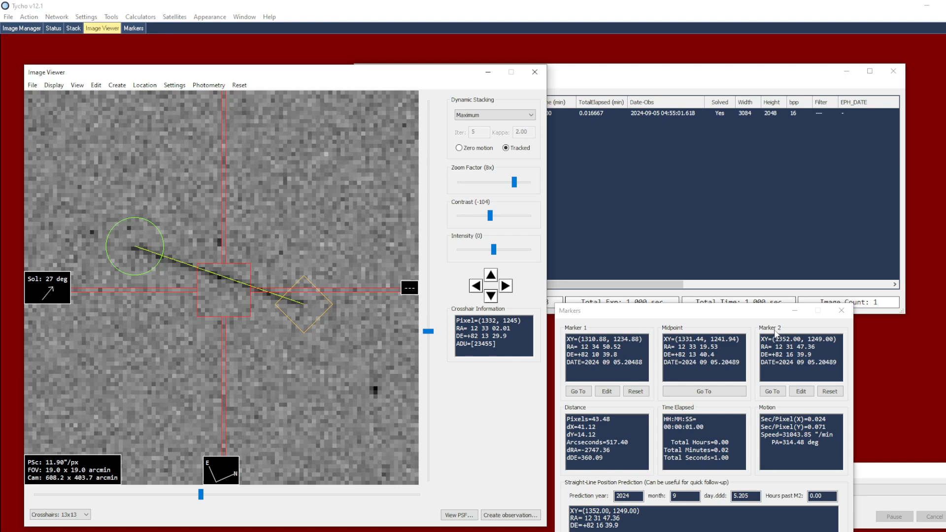
Center the view on the markers' midpoint and create an observation from the markers on the streak
left_click(704, 391)
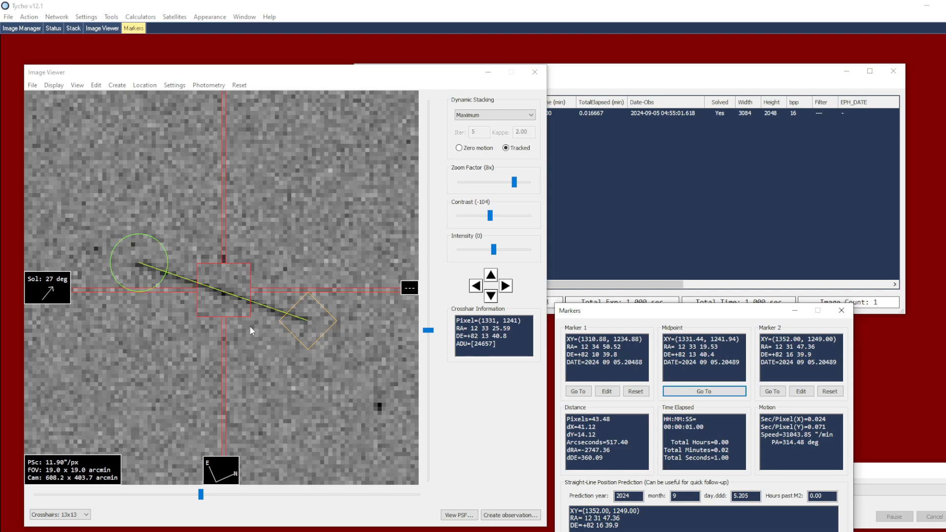
right_click(281, 194)
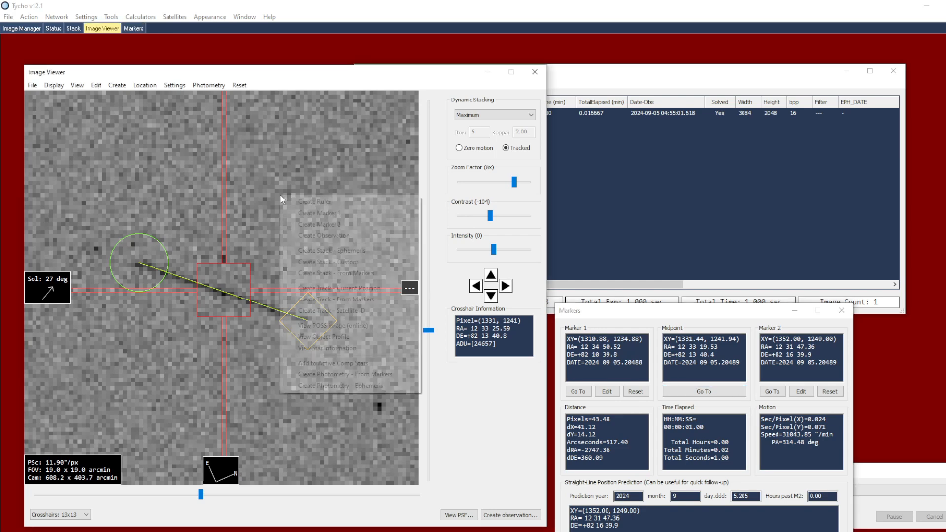
left_click(331, 239)
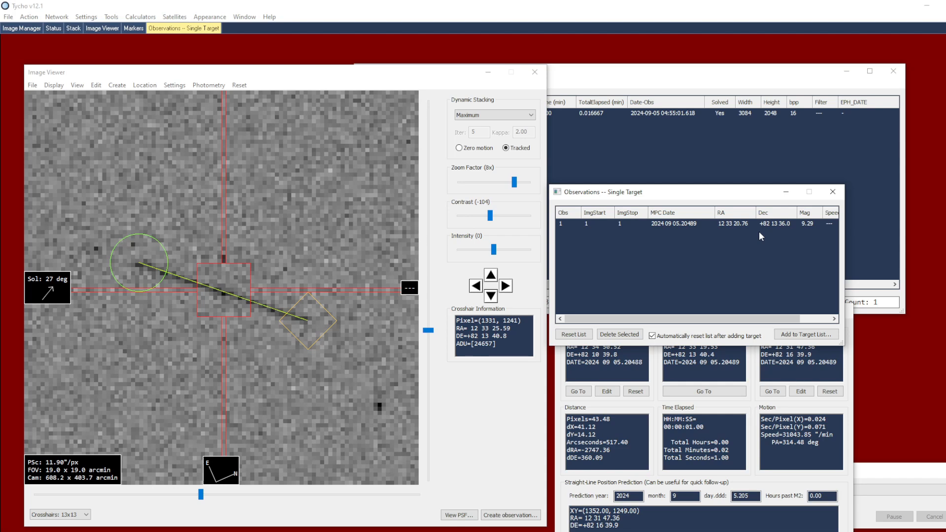
Add the observation to the target list with tracklet ID ABC0060
left_click(818, 338)
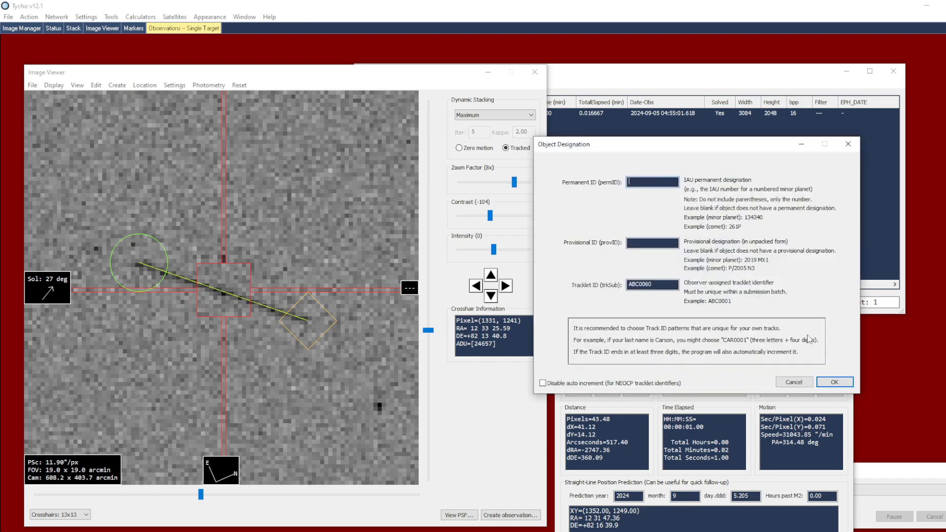
left_click(658, 284)
left_click(830, 382)
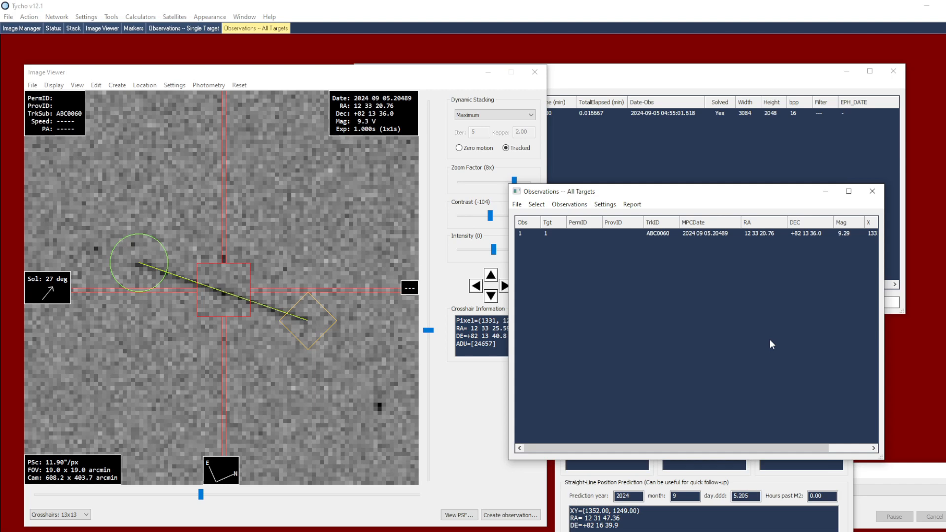
Generate an IOD report from all targets in the observation list
left_click(633, 204)
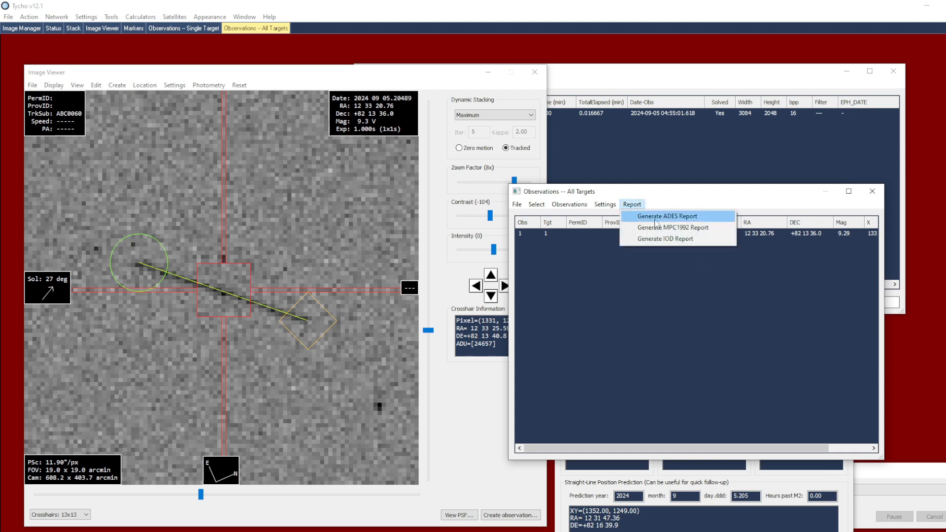
left_click(699, 246)
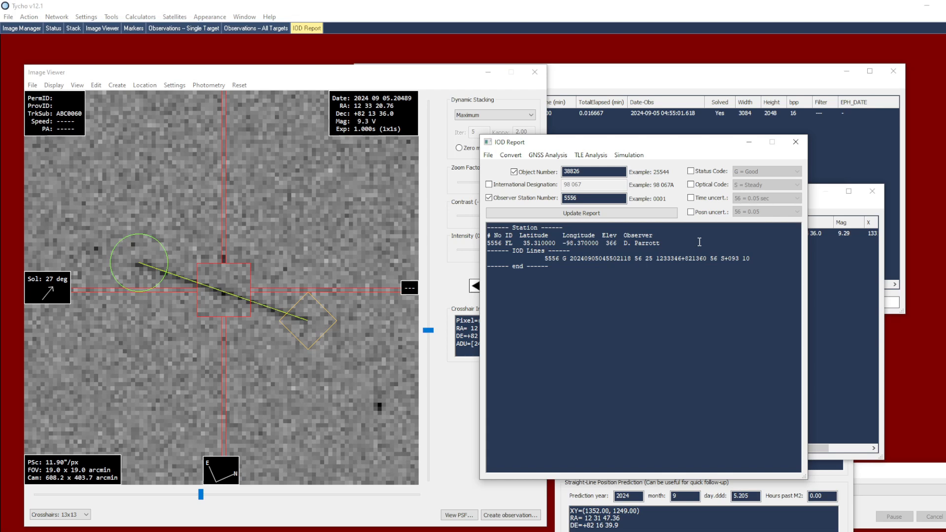
left_click(517, 156)
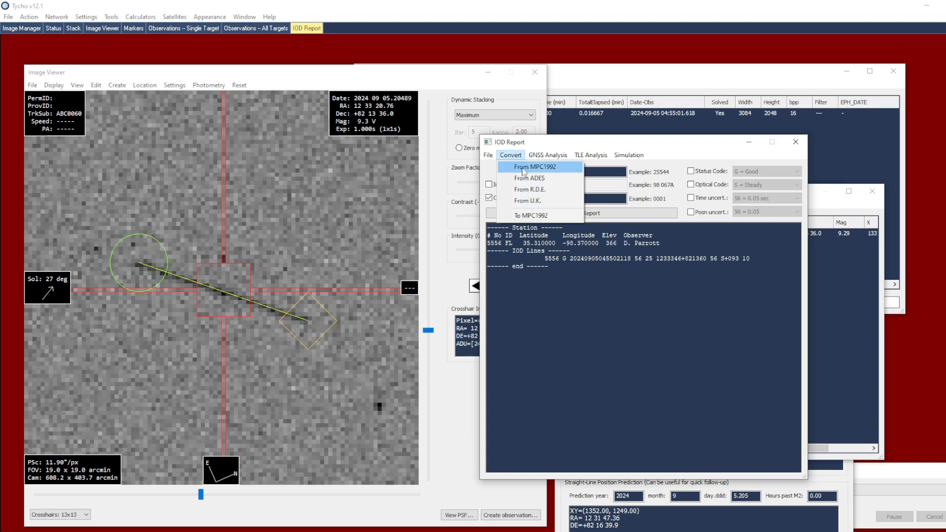
left_click(642, 280)
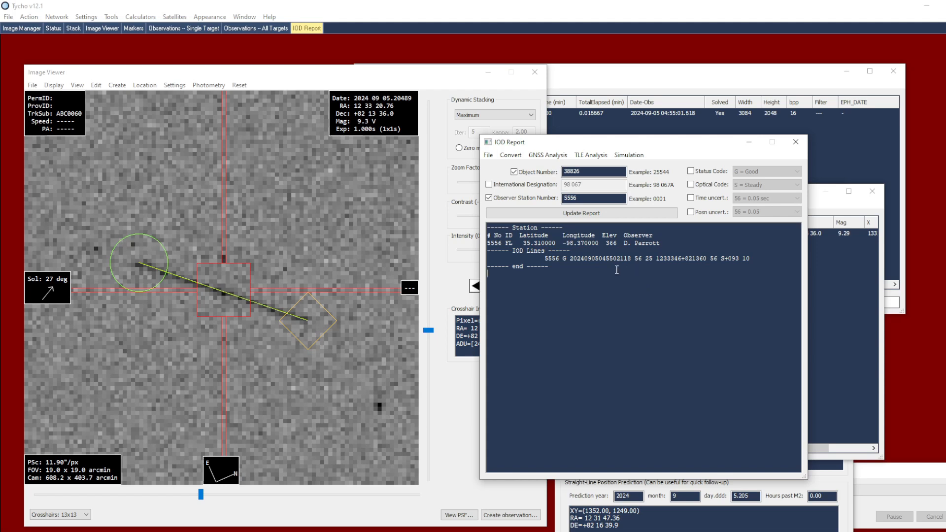
Highlight the IOD line and the station lines in the report to examine them
left_click_drag(761, 261, 475, 261)
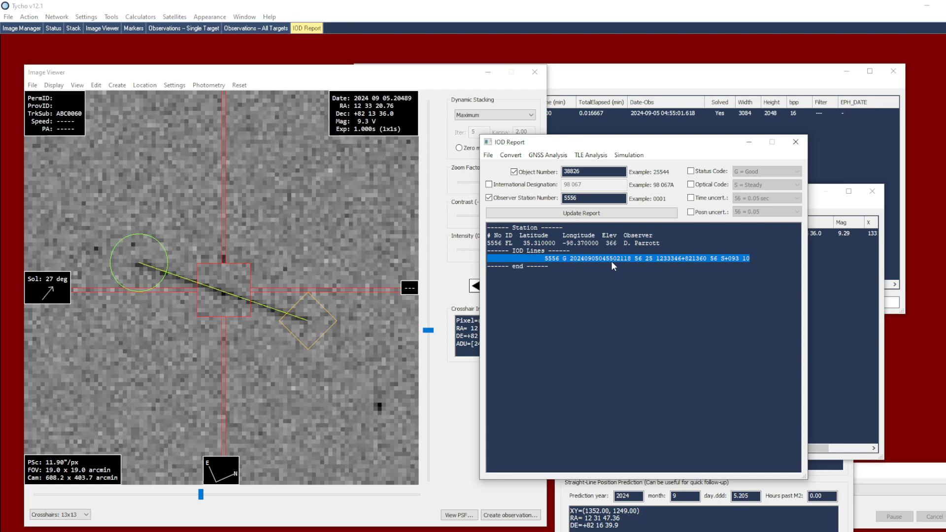
left_click_drag(673, 242, 470, 226)
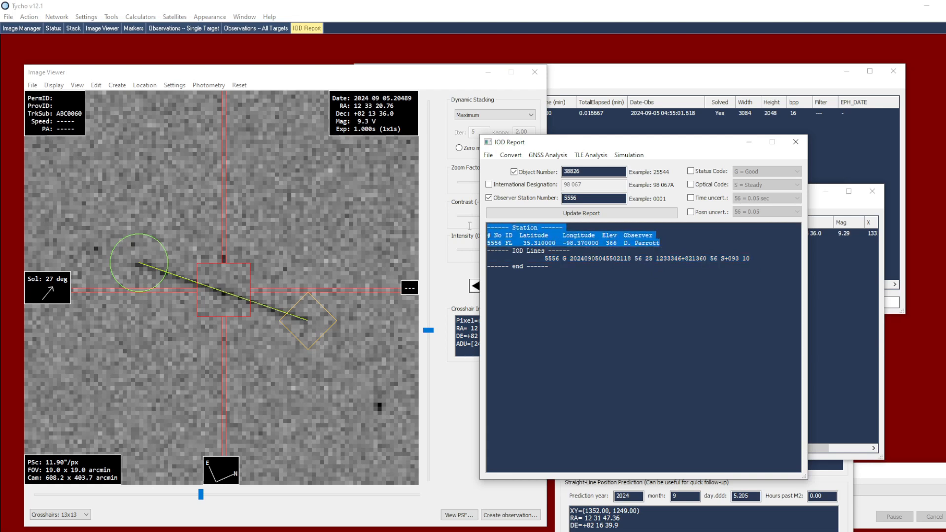
left_click(572, 264)
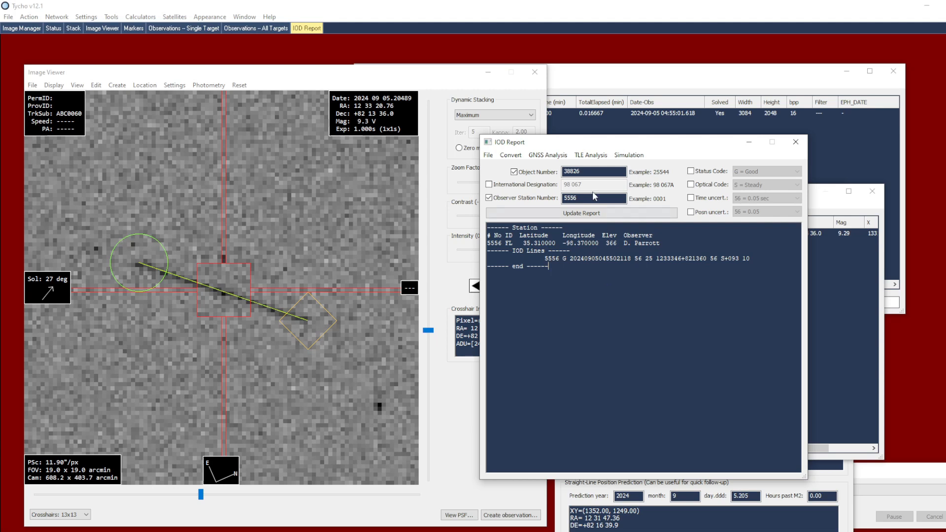
Run Find Matching ArtSat from the IOD report's TLE analysis
left_click(582, 156)
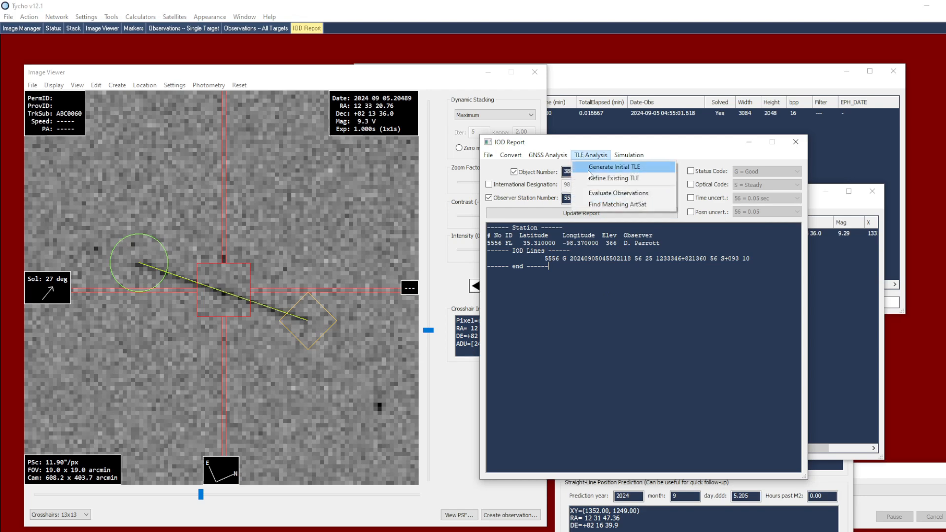
left_click(650, 205)
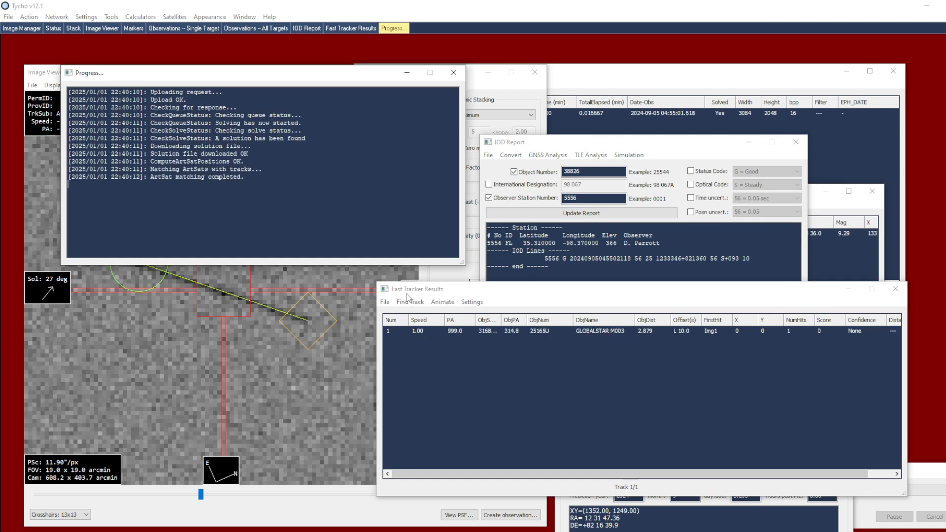
left_click(533, 295)
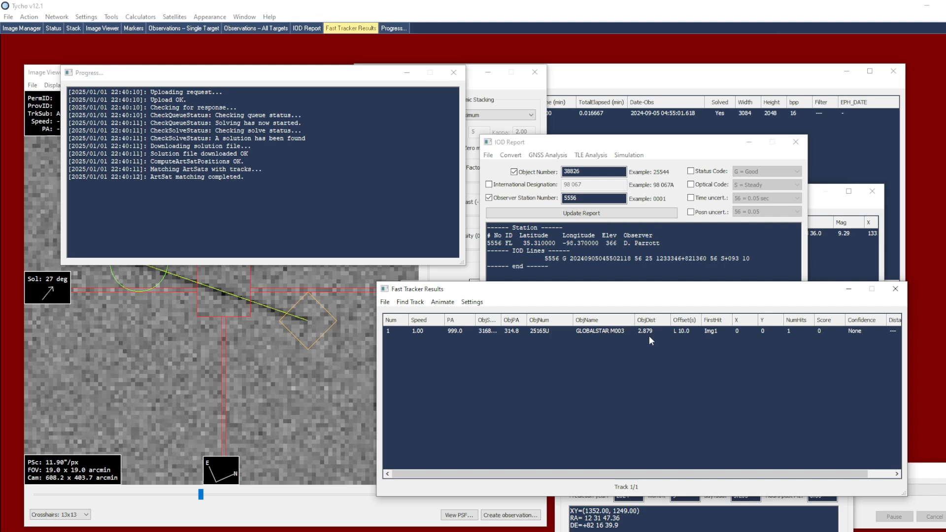
Open the observatory configuration and make OKC4 the active observatory
left_click(86, 17)
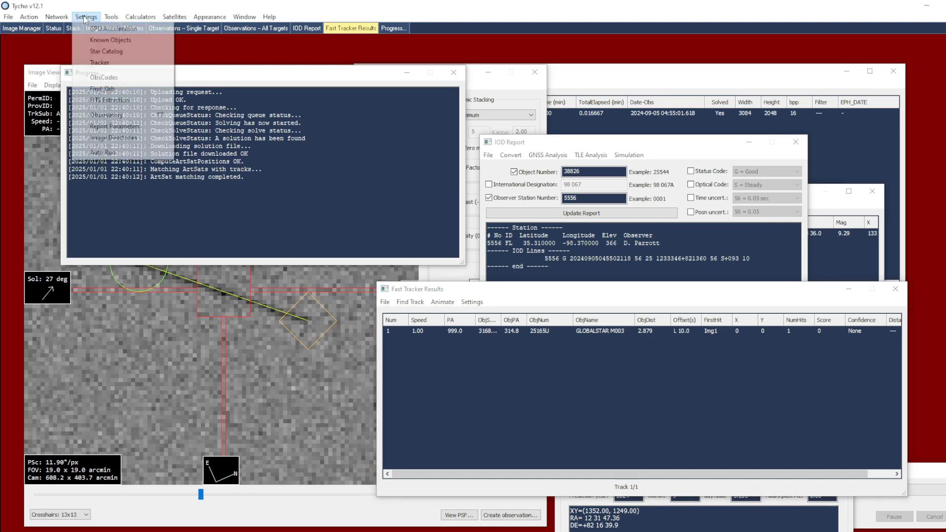
left_click(112, 119)
scroll(170, 147, "down", 10)
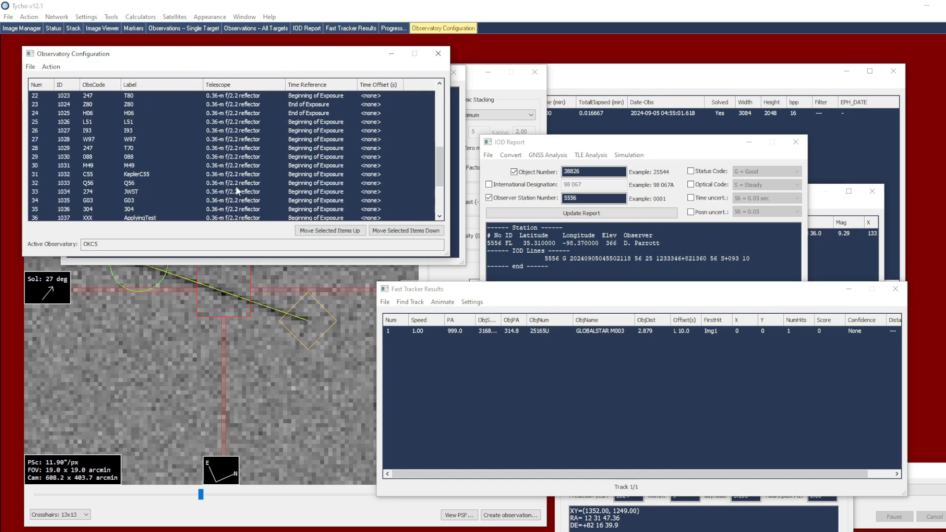
left_click(133, 209)
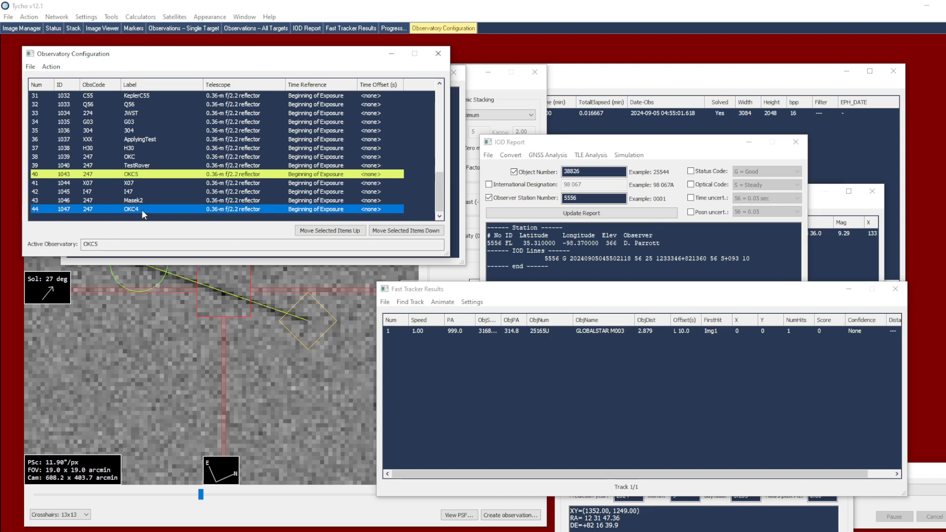
double_click(133, 209)
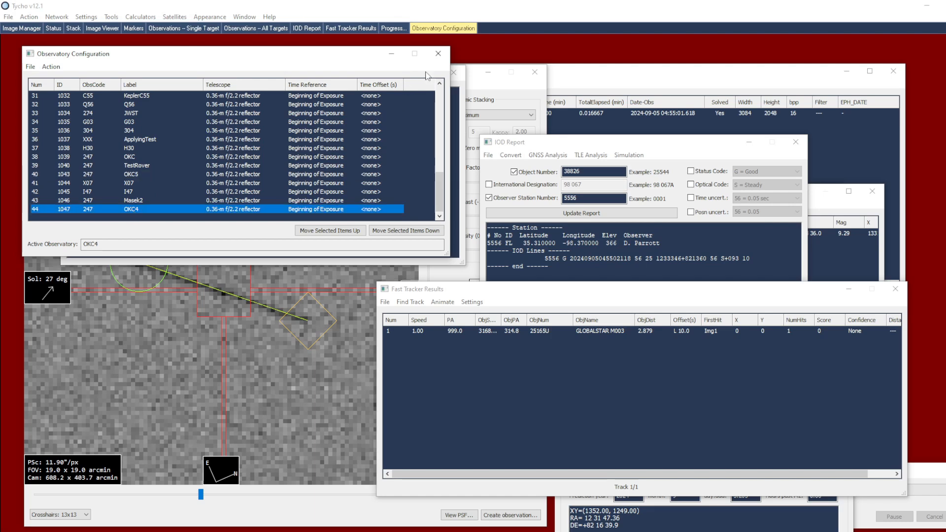
left_click(438, 54)
Regenerate the IOD report from the all-targets observation list
left_click(830, 208)
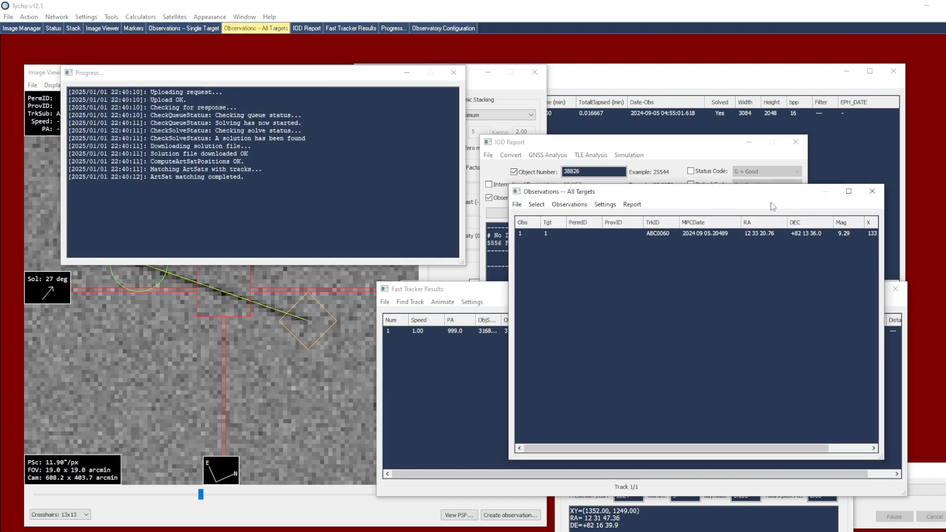
left_click(638, 206)
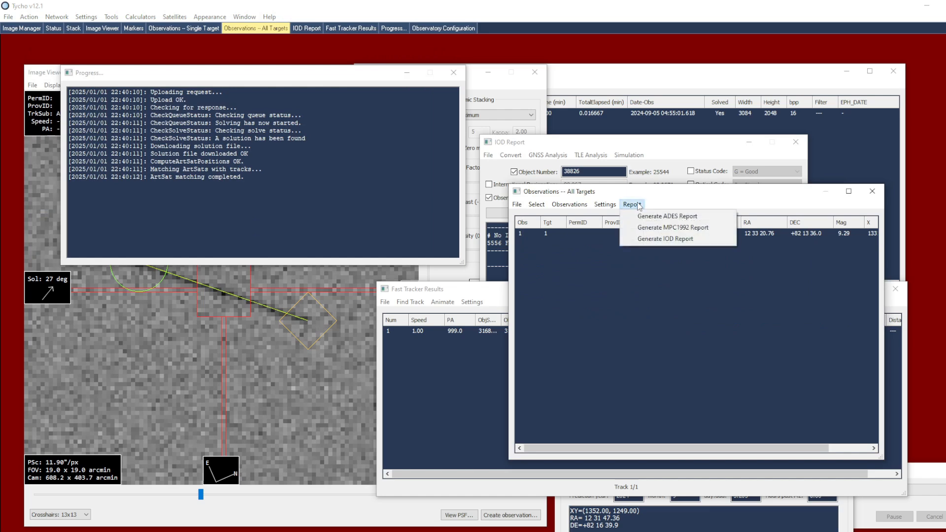
left_click(666, 239)
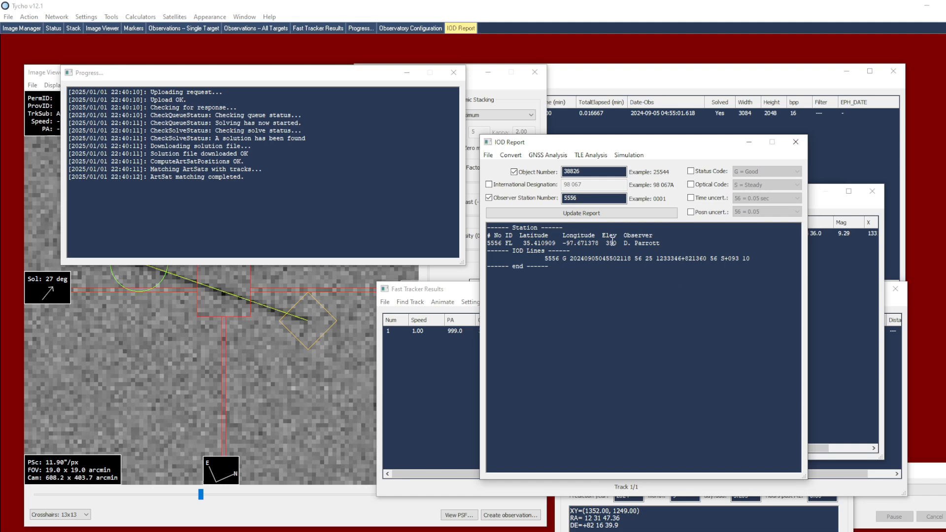
Run Find Matching ArtSat again on the updated IOD report
left_click(590, 156)
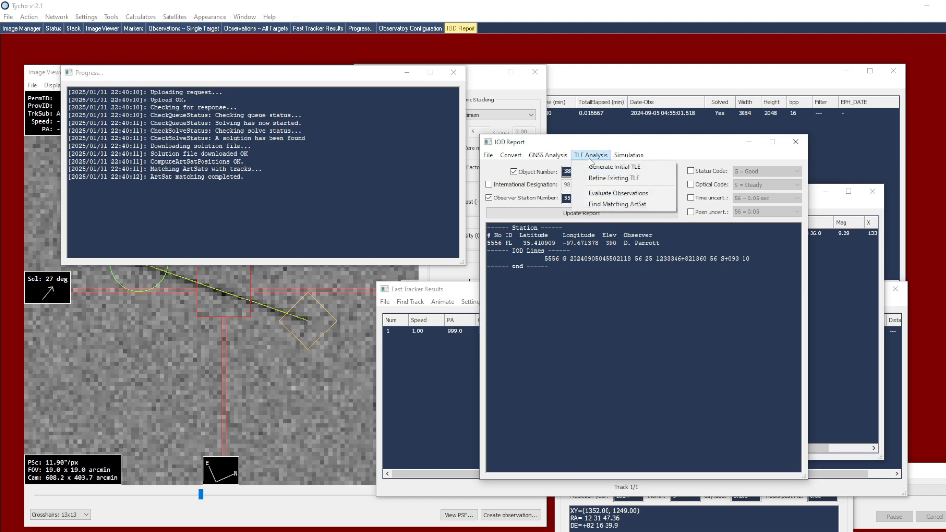
left_click(646, 208)
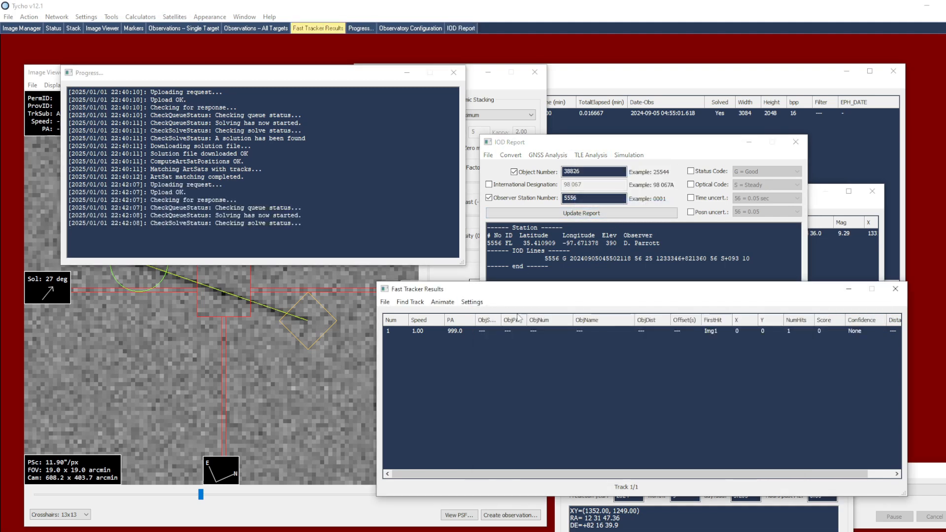